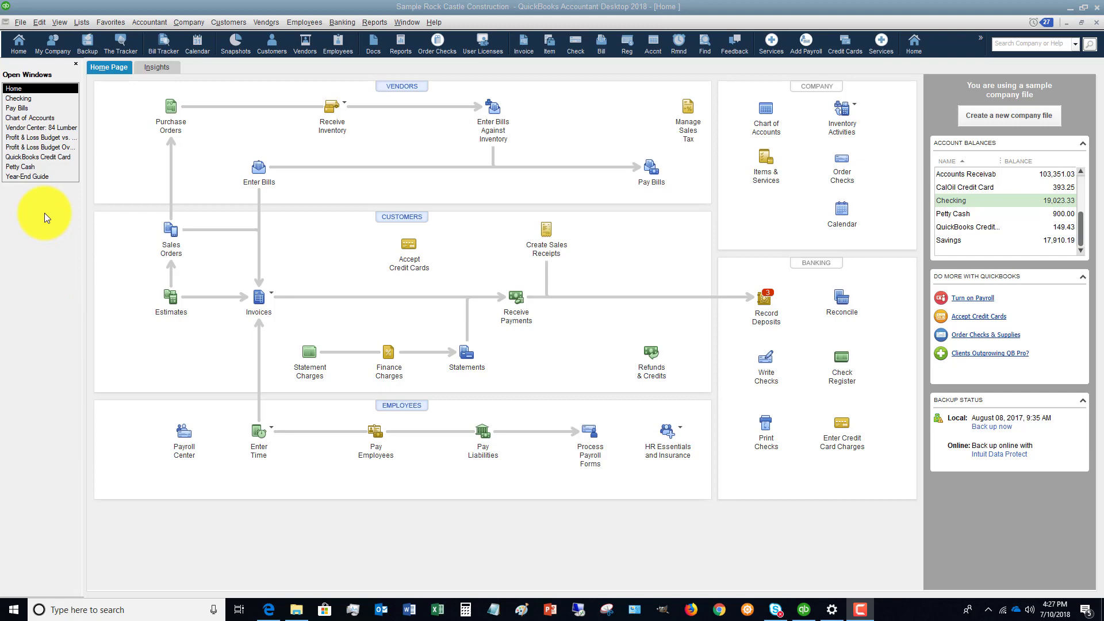
# Step: Open the Chart of Accounts, return to the home page, and reopen the Chart of Accounts
pyautogui.click(30, 118)
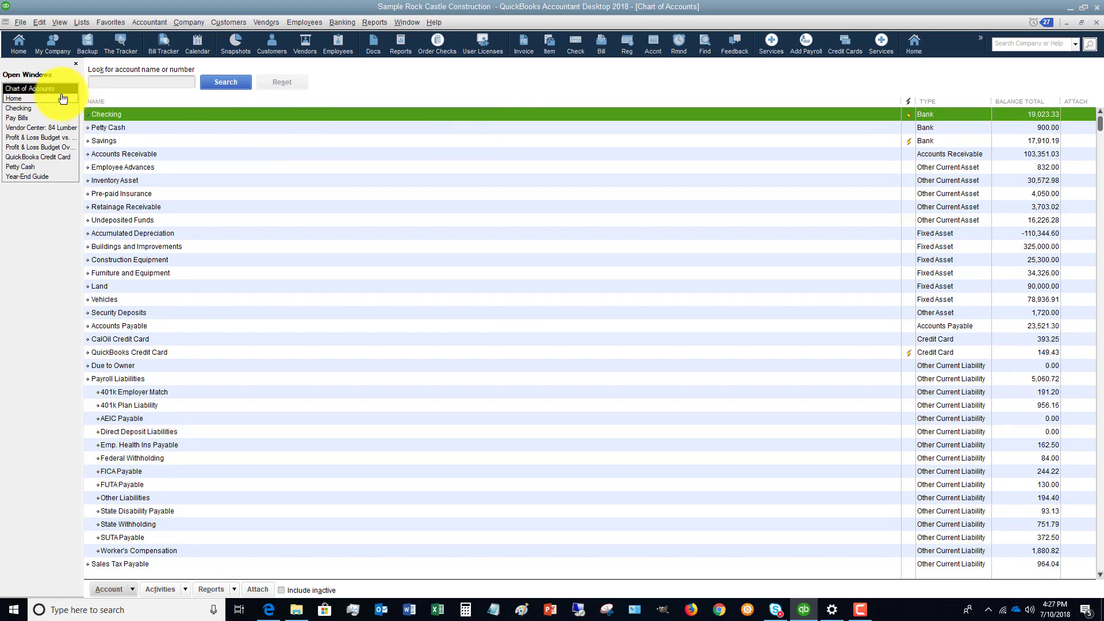
pyautogui.click(18, 45)
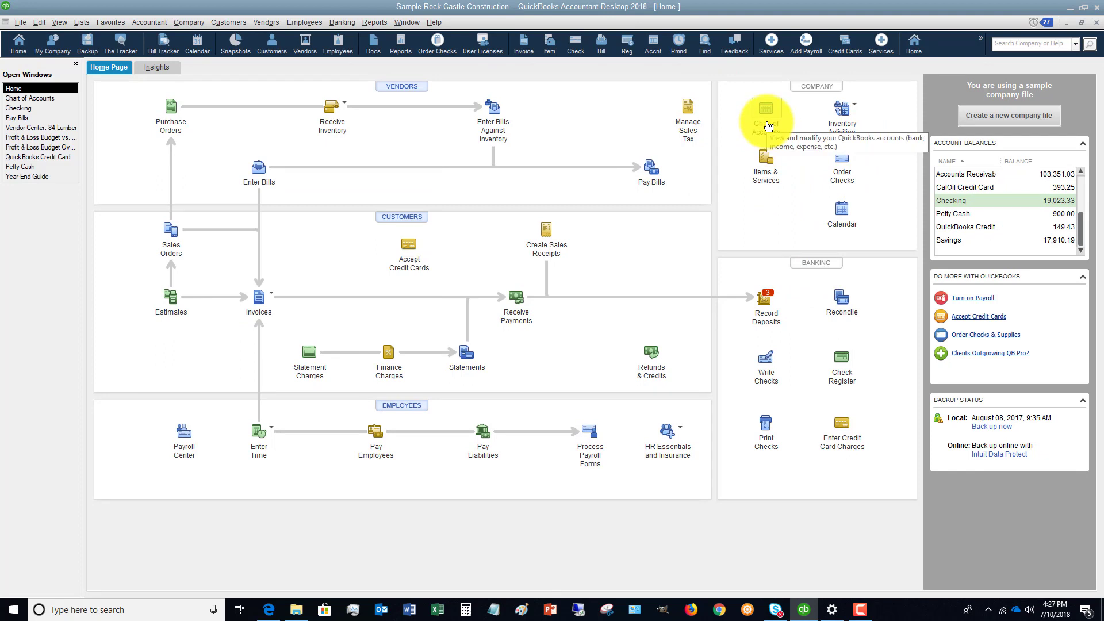
pyautogui.click(185, 22)
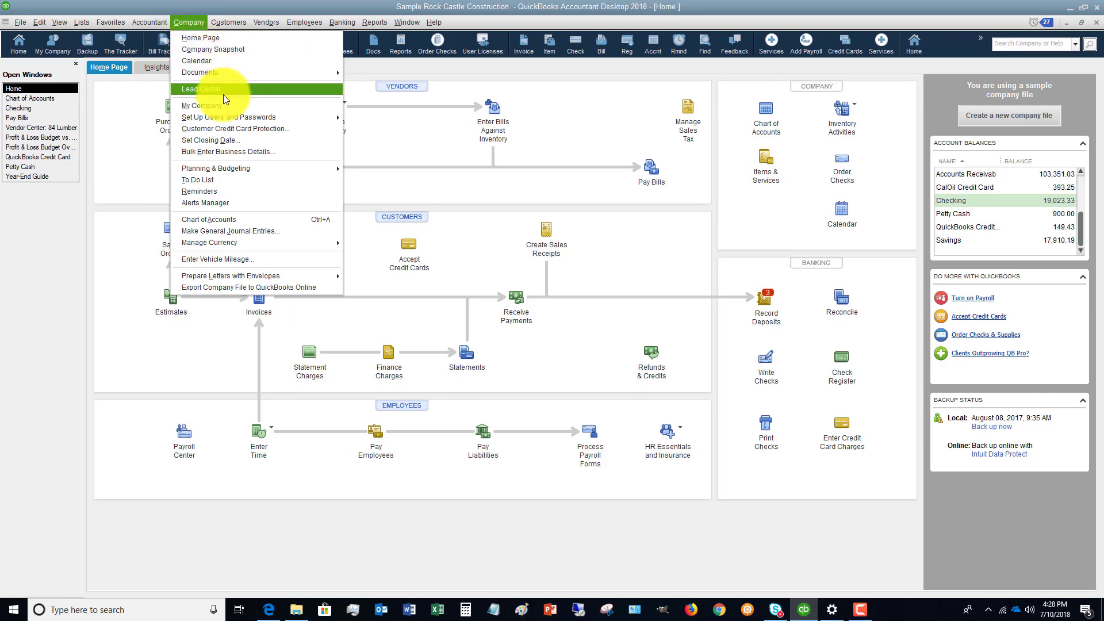
pyautogui.click(233, 220)
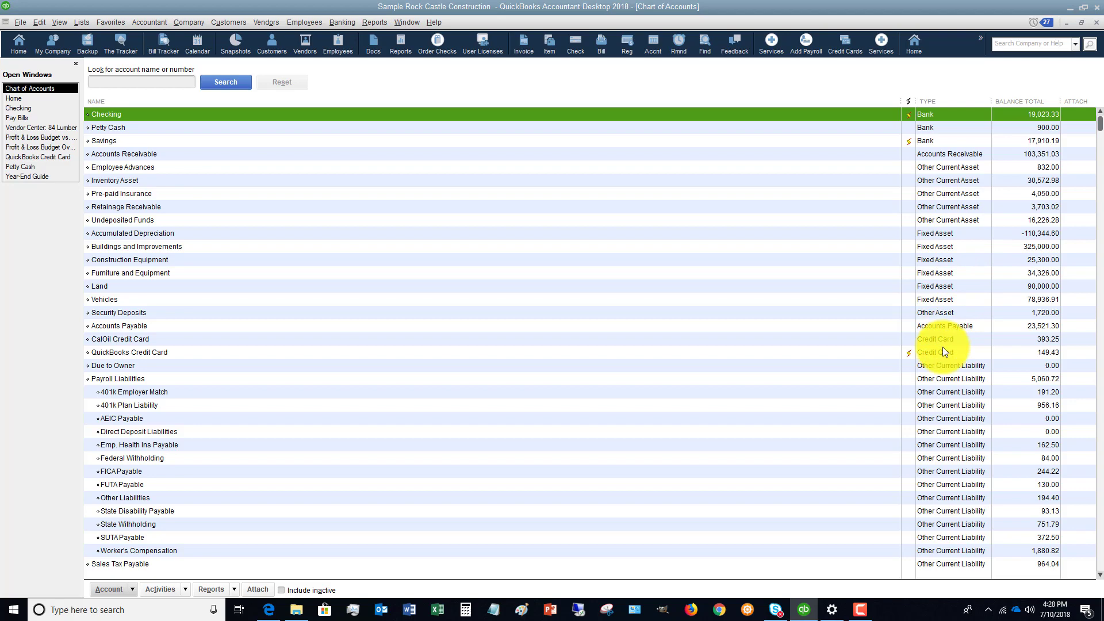
# Step: Review the account types down to the equity accounts and select the Shareholder Distributions account
pyautogui.scroll(-5, 952, 401)
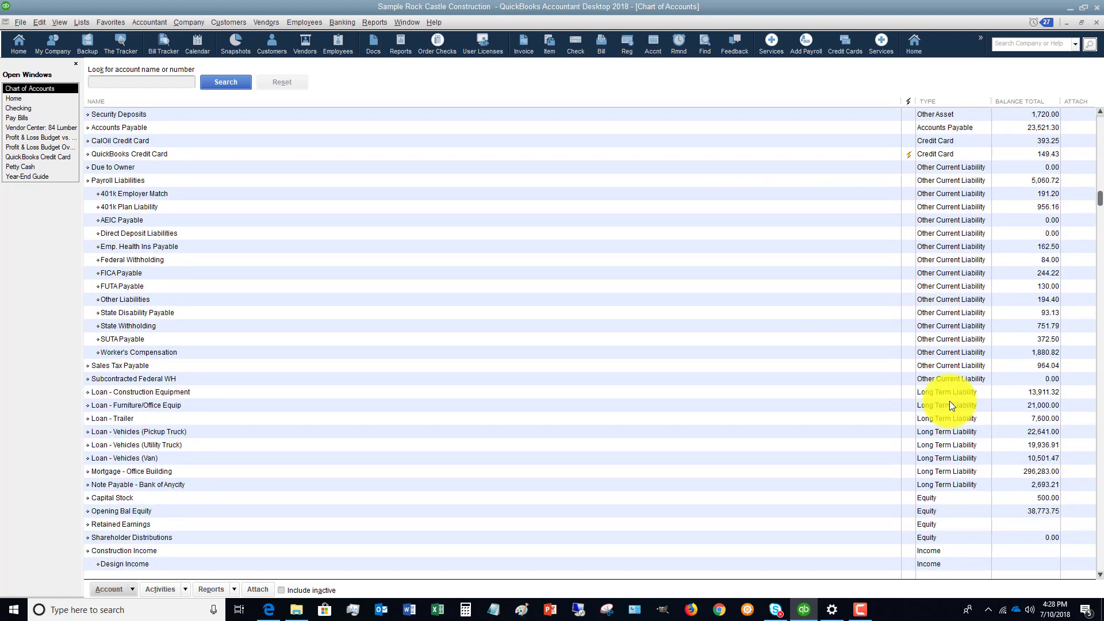
pyautogui.scroll(-1, 950, 402)
pyautogui.click(949, 498)
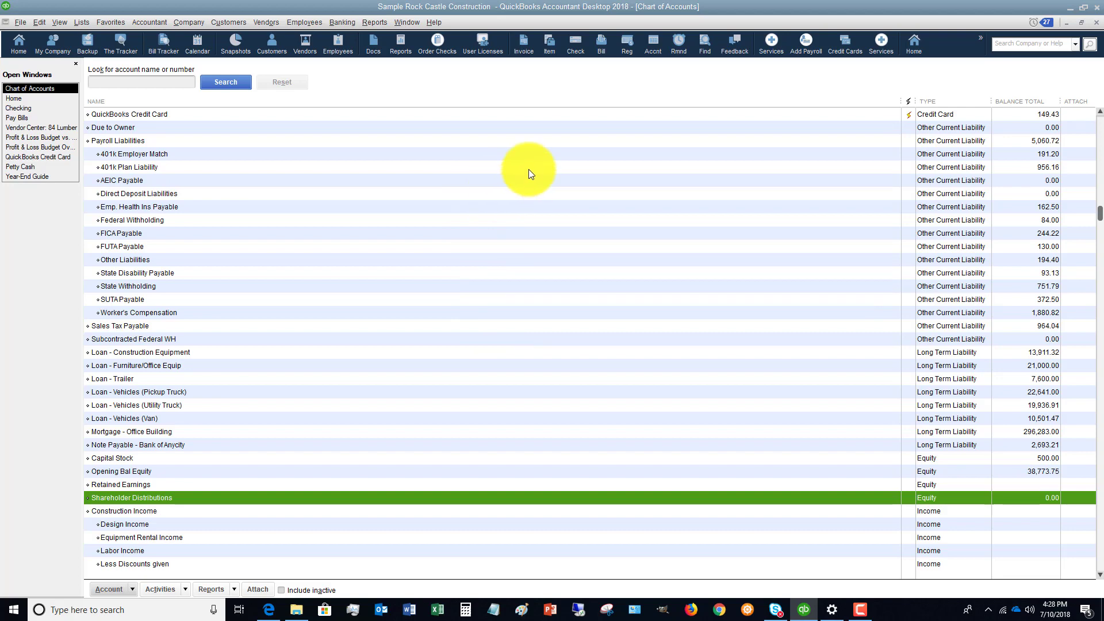
# Step: Open the Balance Sheet Standard report and review its asset and liability sections
pyautogui.click(374, 22)
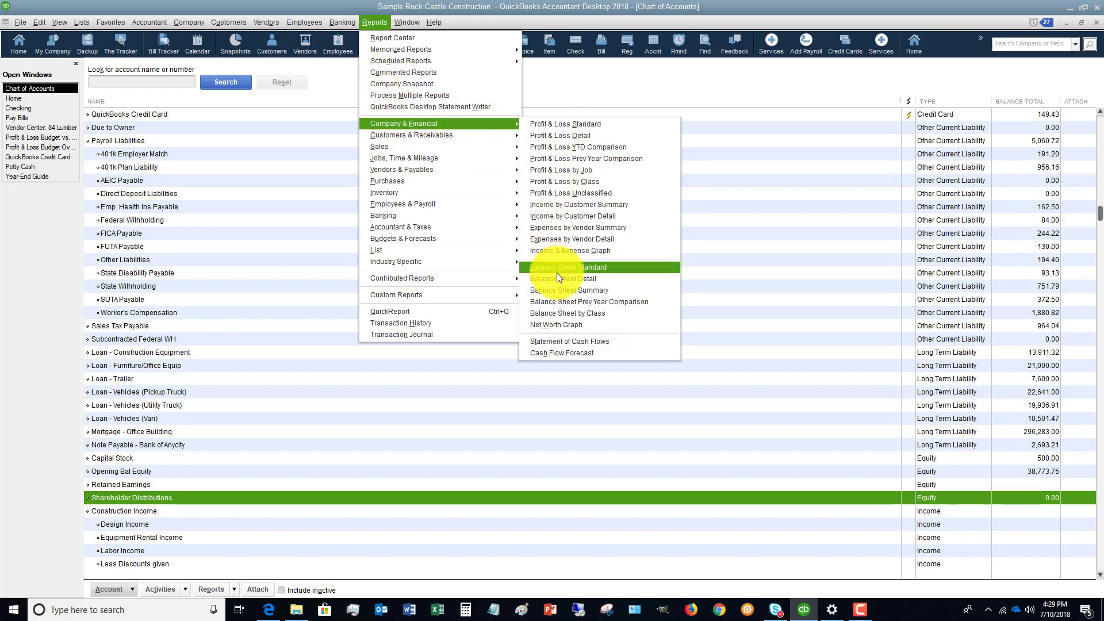
pyautogui.click(559, 267)
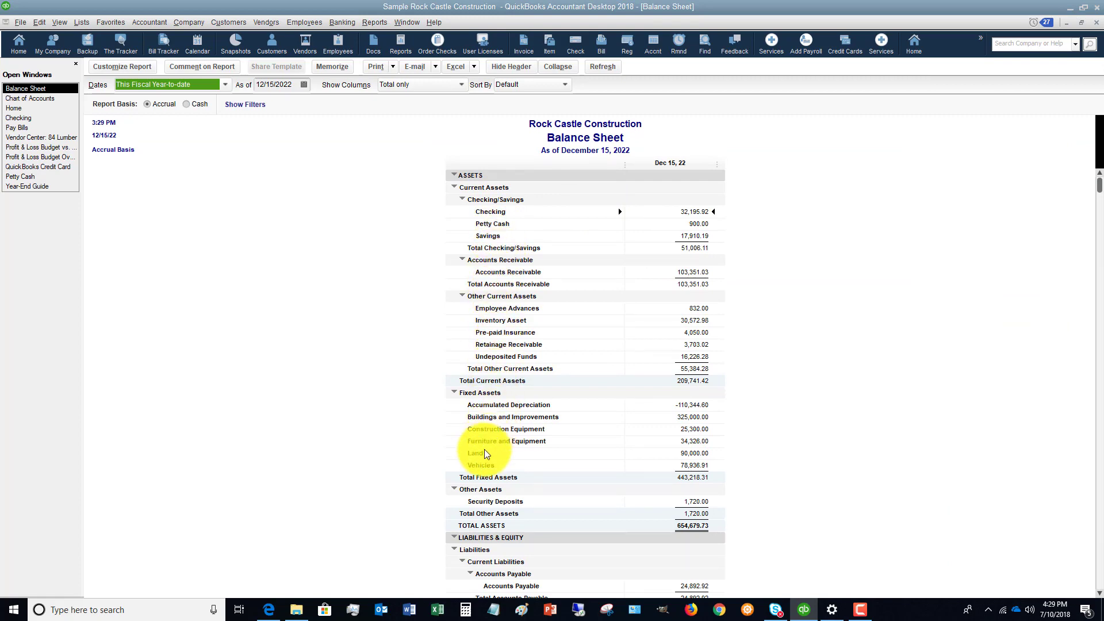
pyautogui.scroll(-9, 515, 252)
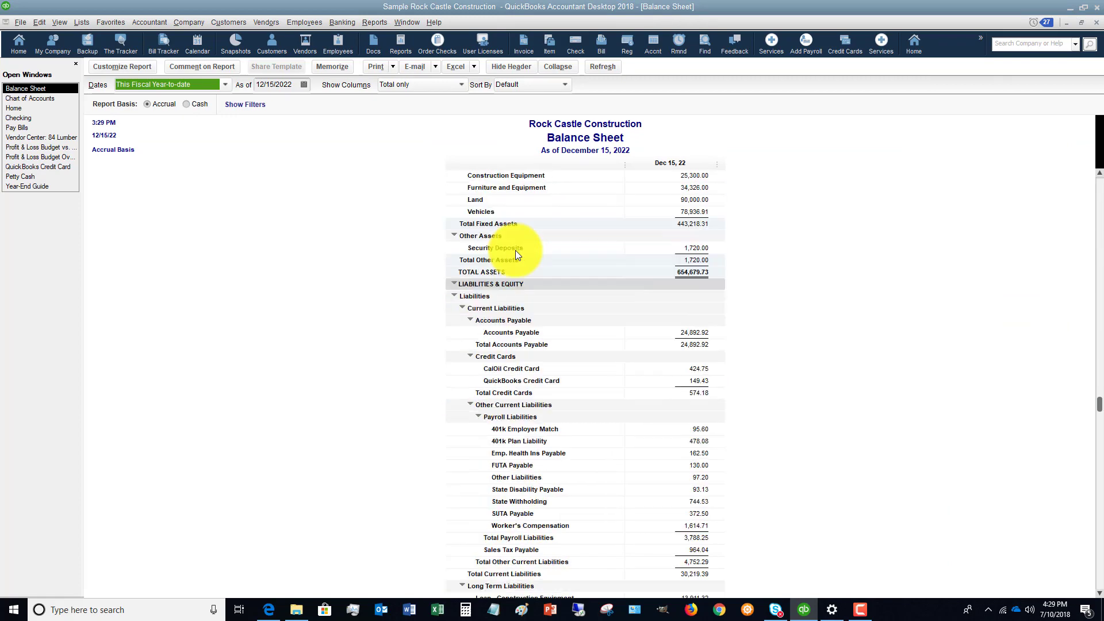
pyautogui.scroll(-4, 516, 250)
pyautogui.scroll(10, 512, 240)
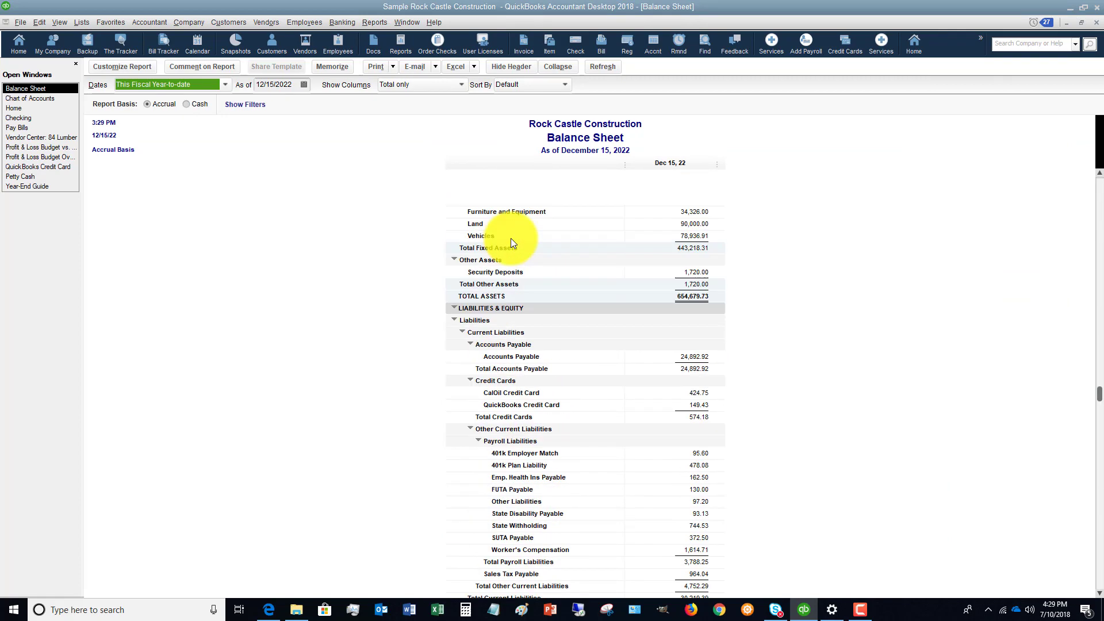
pyautogui.scroll(-4, 511, 237)
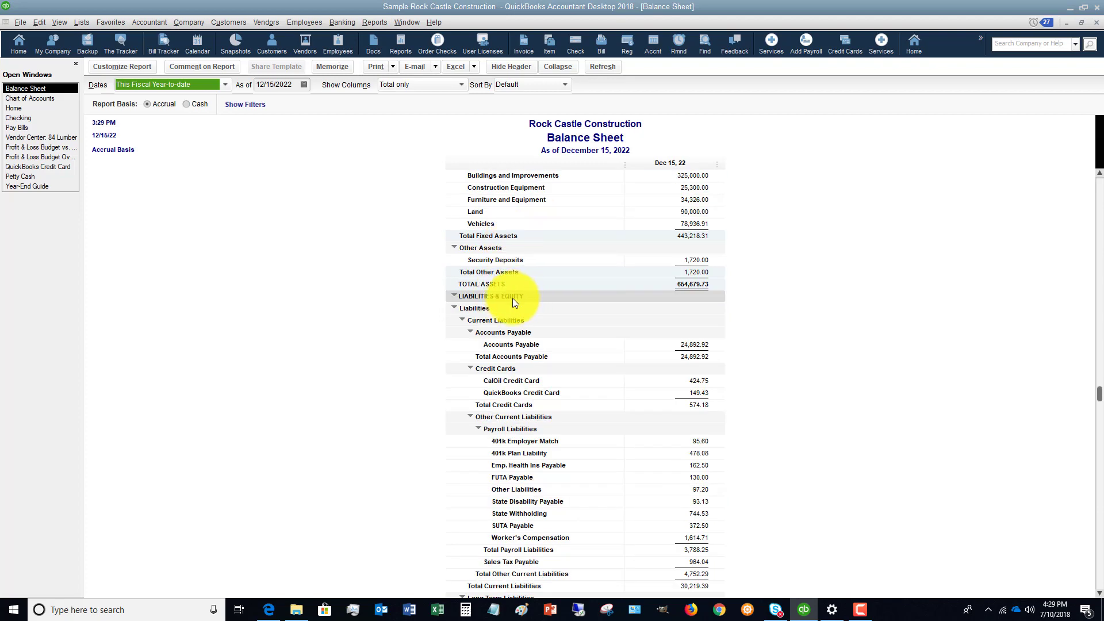
# Step: Return to the Chart of Accounts and examine the order of account types from the bank accounts through the non-posting accounts
pyautogui.click(34, 98)
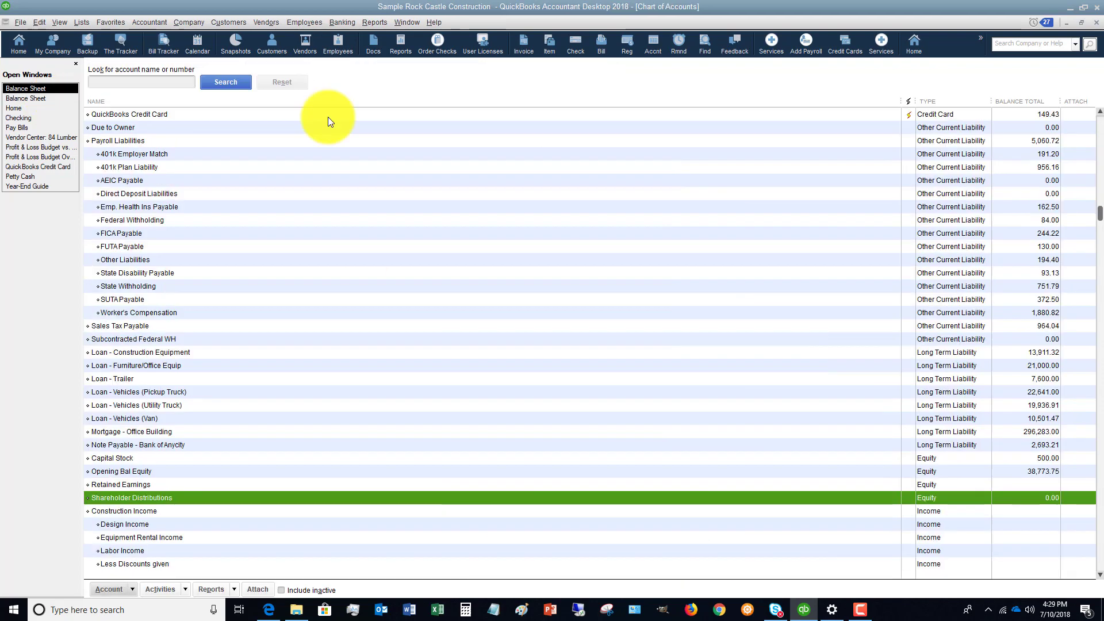
pyautogui.scroll(6, 960, 167)
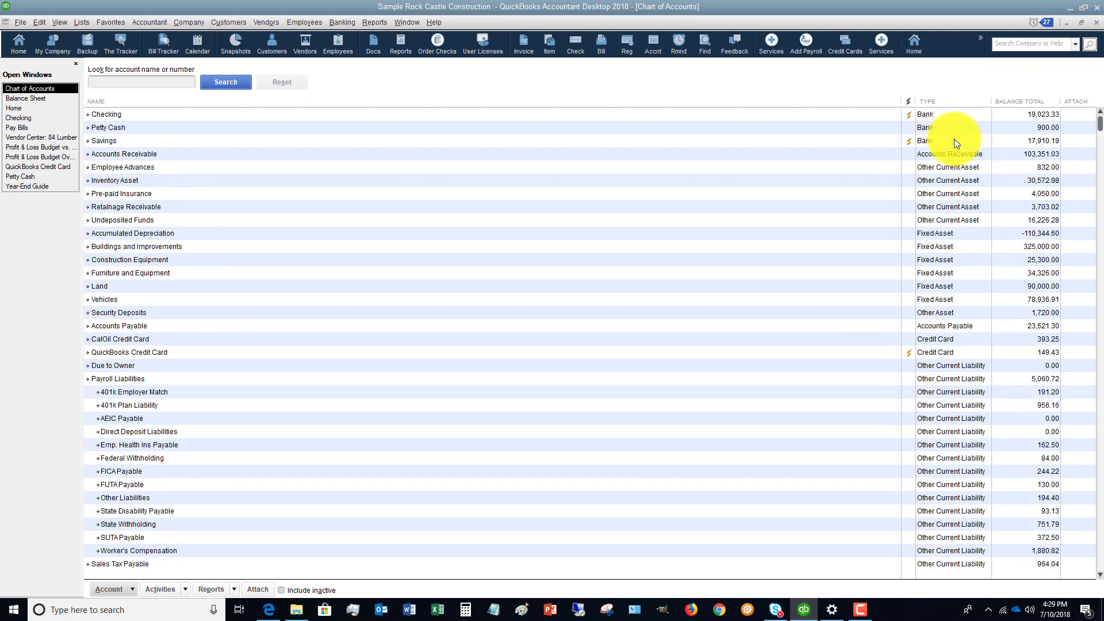
pyautogui.scroll(-8, 941, 368)
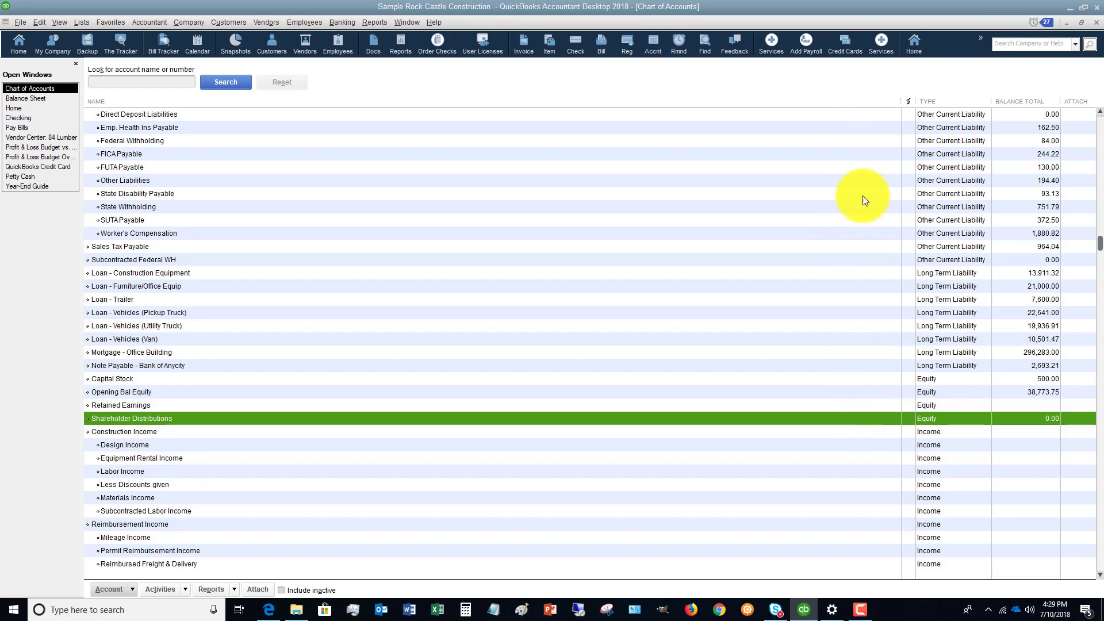
pyautogui.scroll(-6, 569, 290)
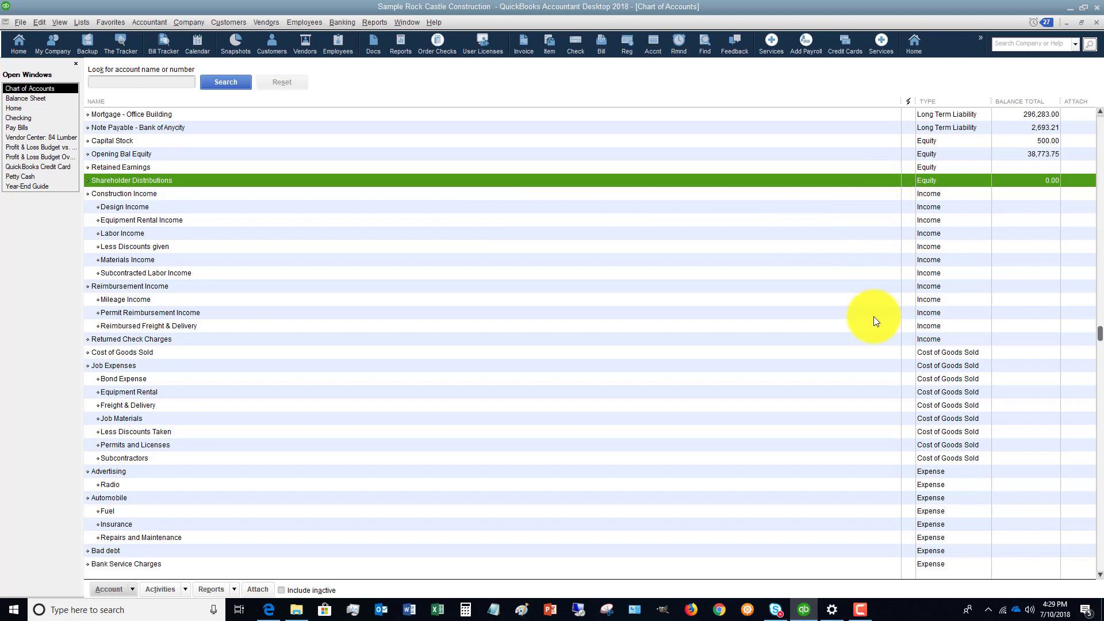
pyautogui.scroll(-16, 873, 318)
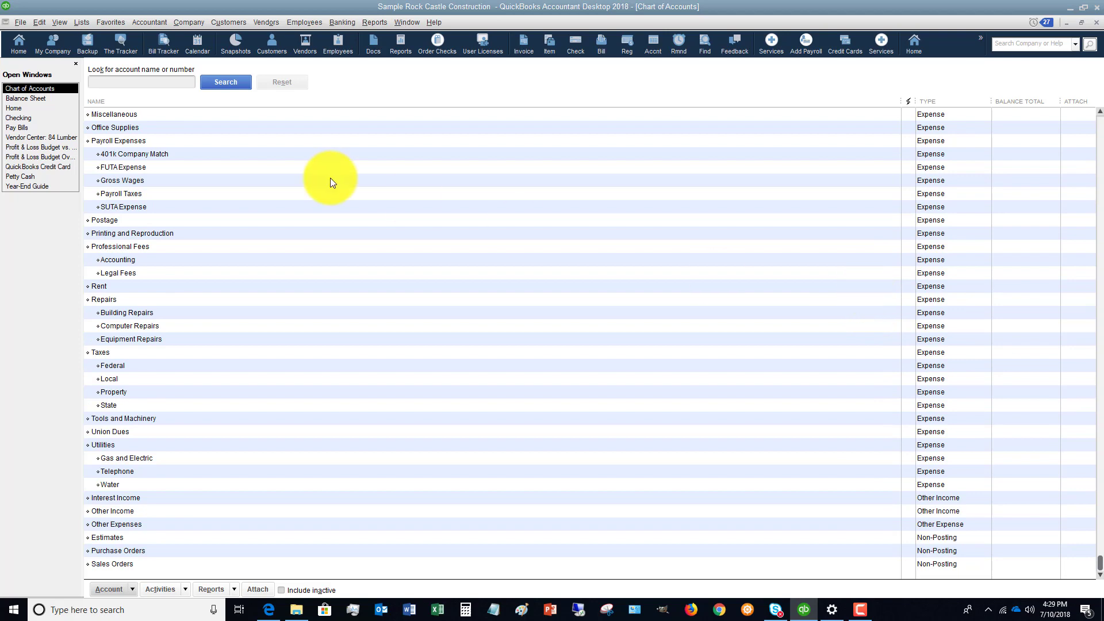
pyautogui.scroll(20, 331, 182)
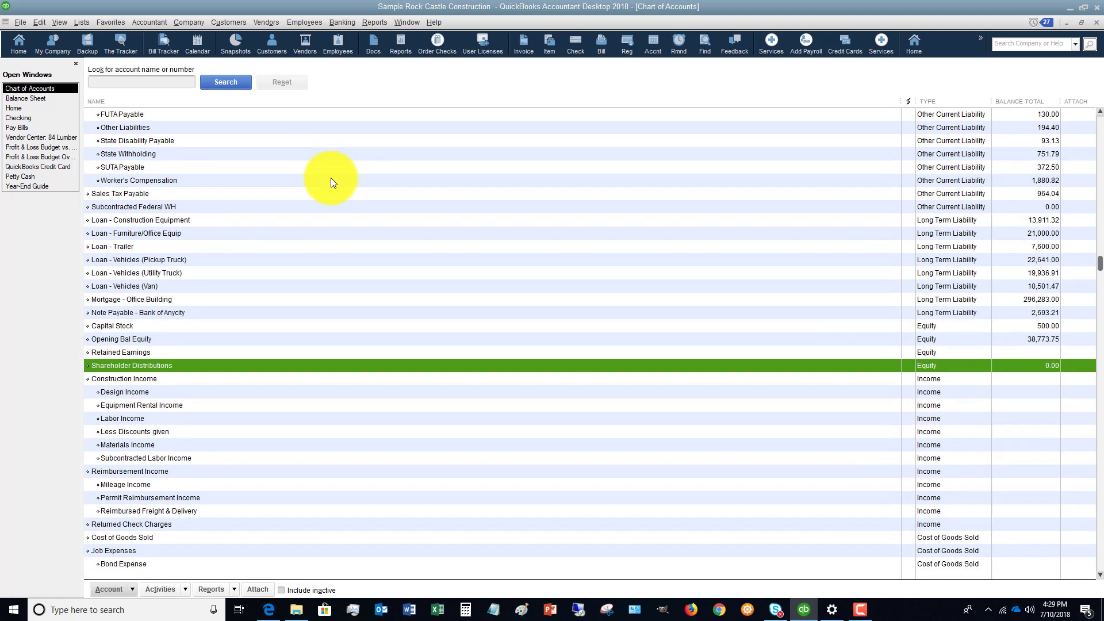
pyautogui.scroll(7, 361, 196)
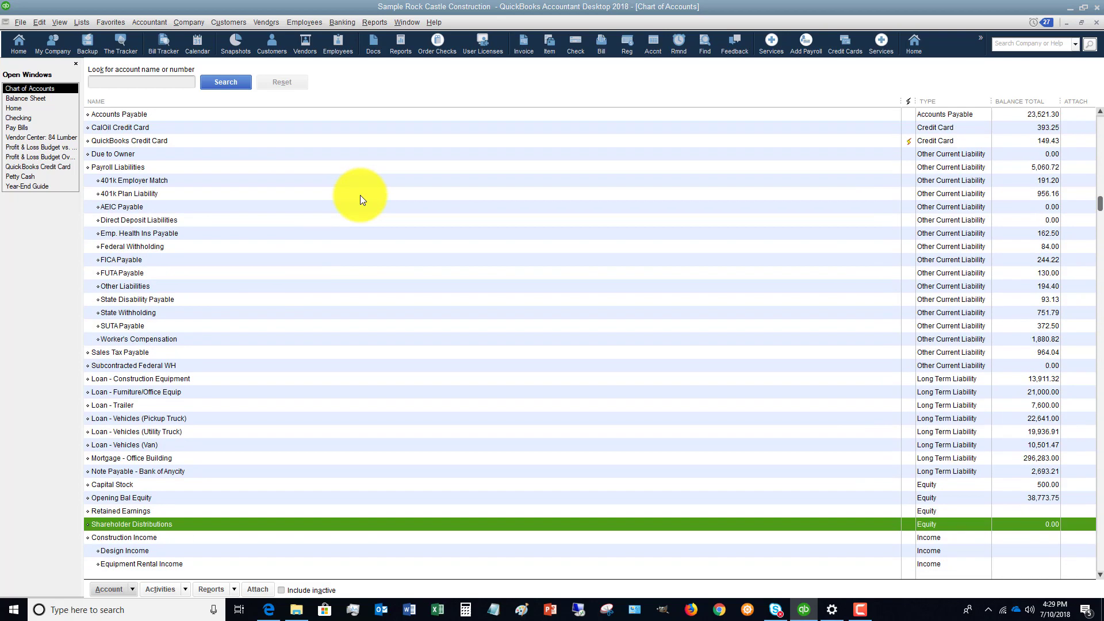
pyautogui.scroll(2, 360, 199)
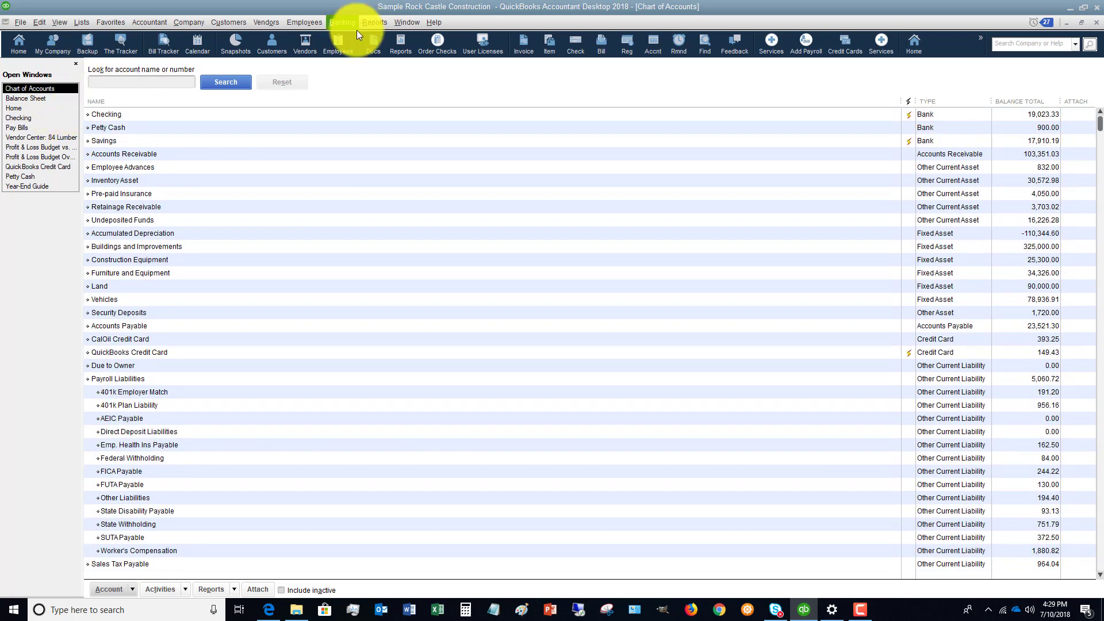
# Step: Open the Profit & Loss Standard report and review it from the income accounts through net income
pyautogui.click(373, 23)
pyautogui.moveTo(413, 123)
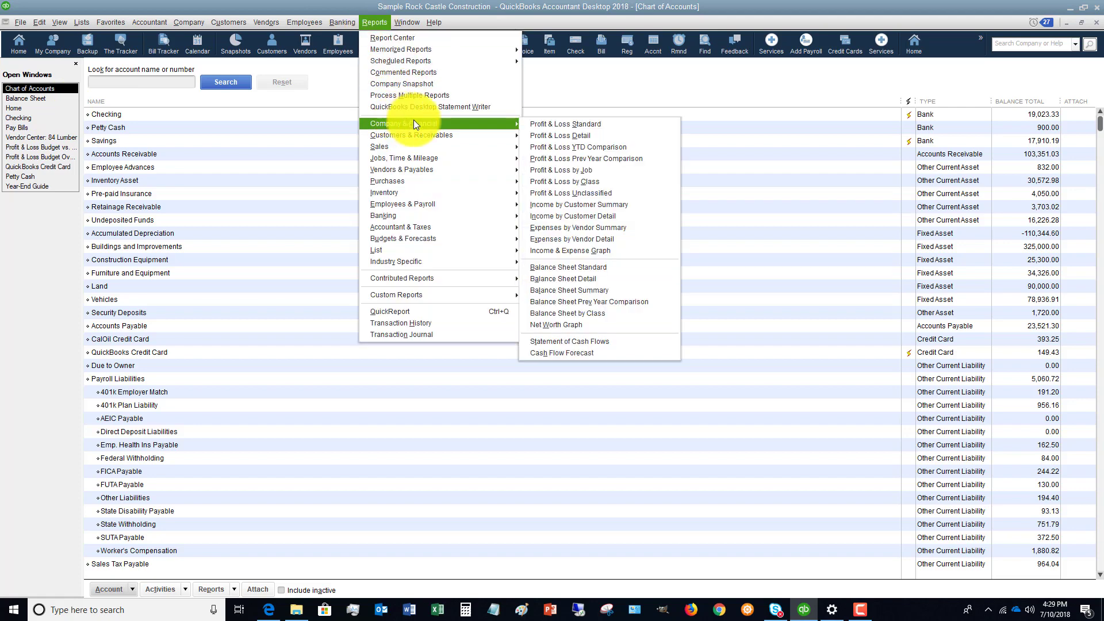
pyautogui.click(584, 128)
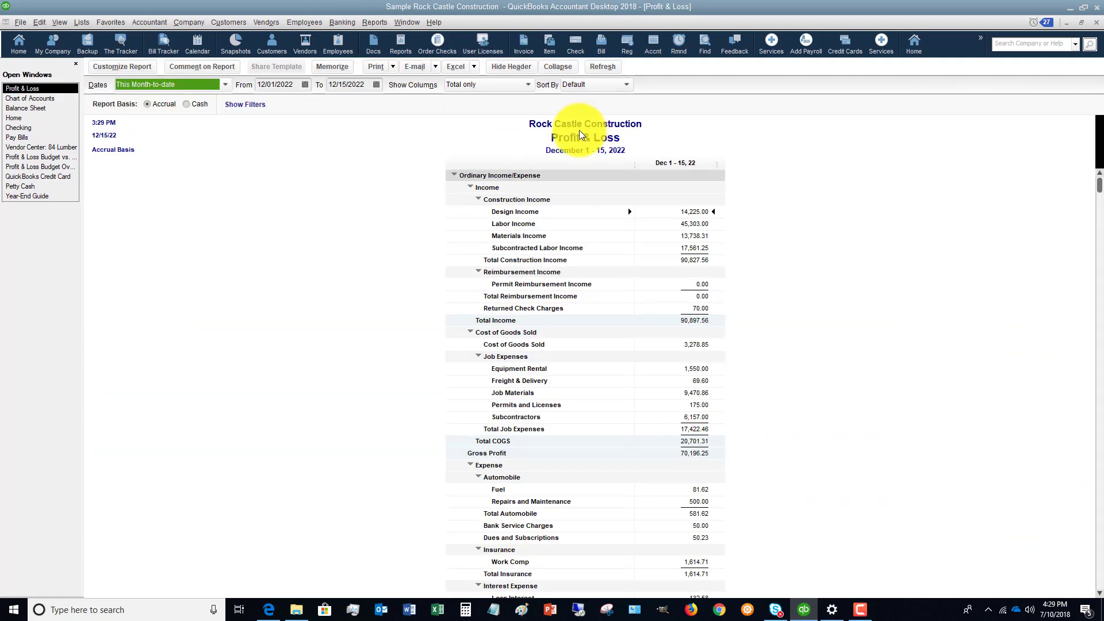
pyautogui.scroll(-10, 531, 210)
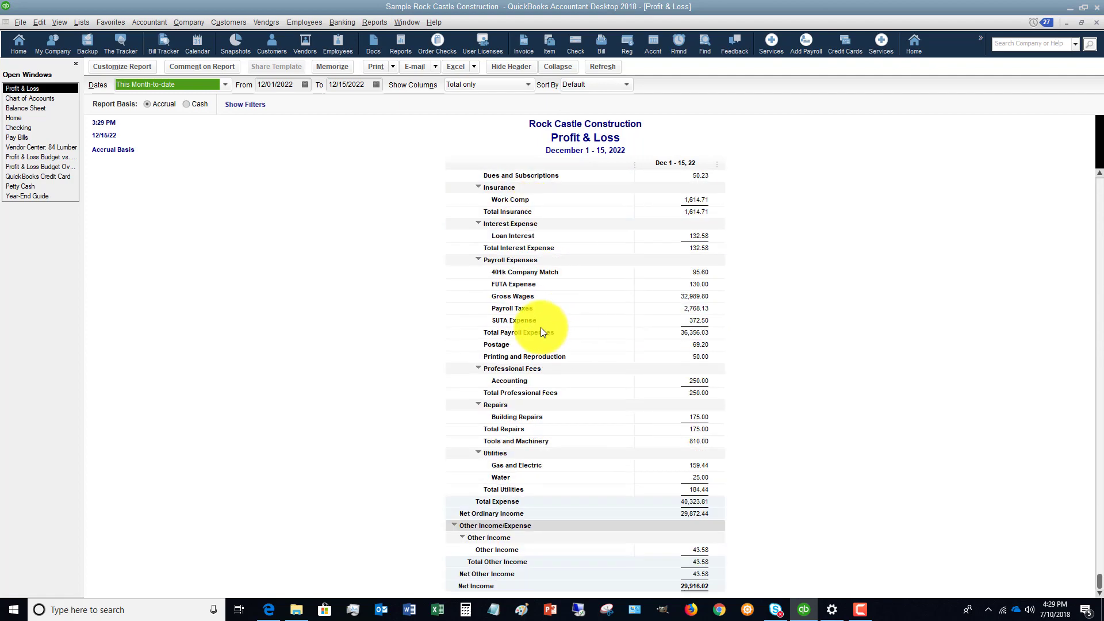
pyautogui.scroll(10, 541, 323)
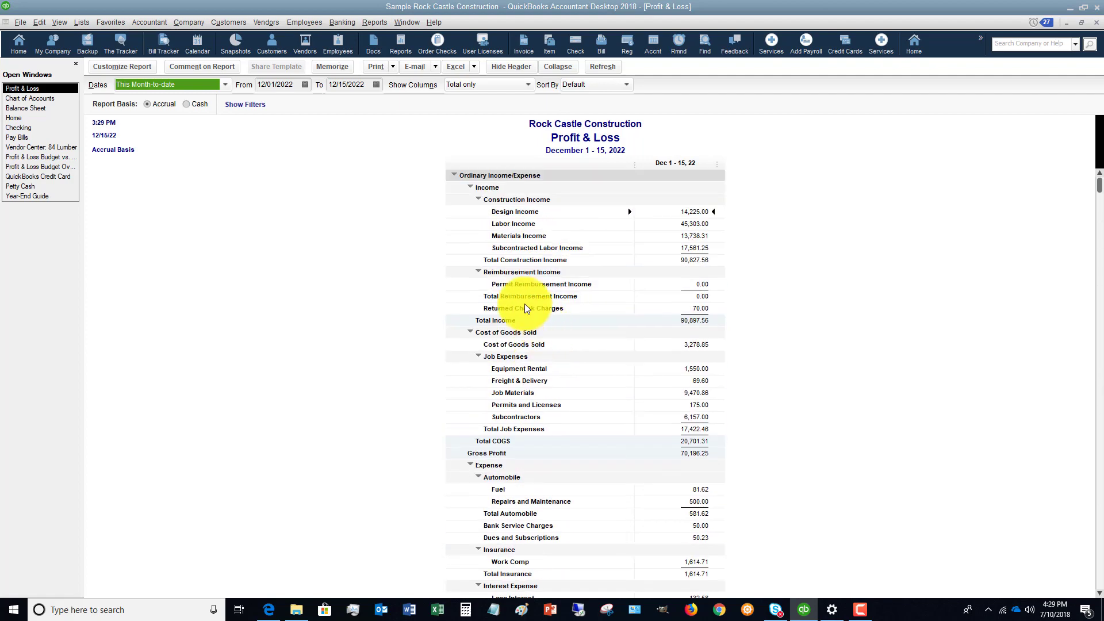
# Step: Compare the account list in the Chart of Accounts with the income and expense sections of the Profit & Loss report
pyautogui.click(62, 98)
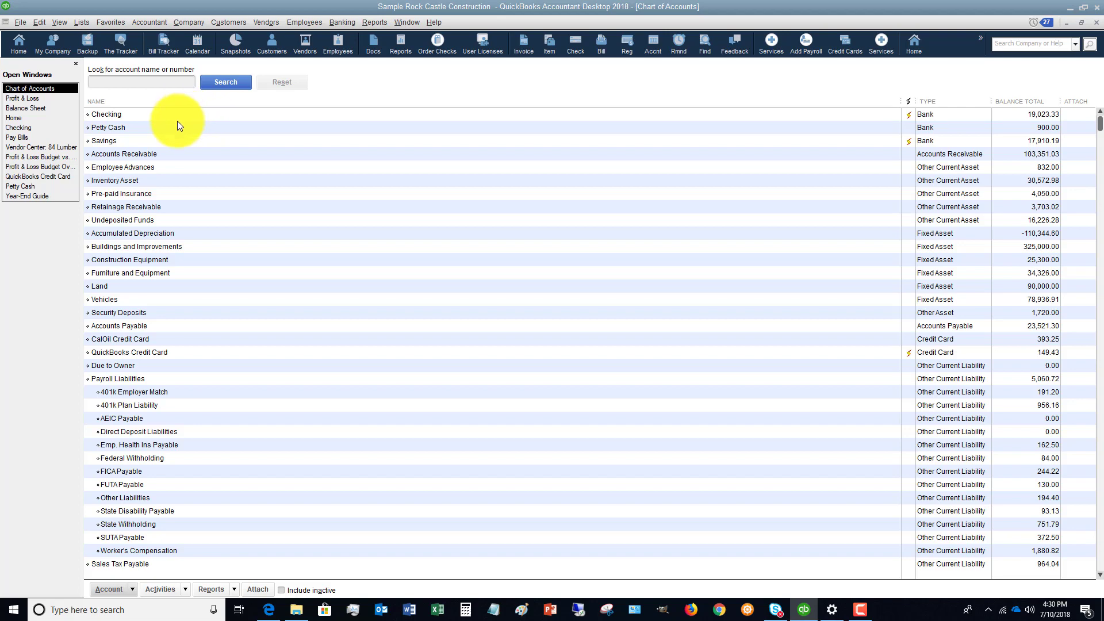
pyautogui.scroll(-3, 176, 216)
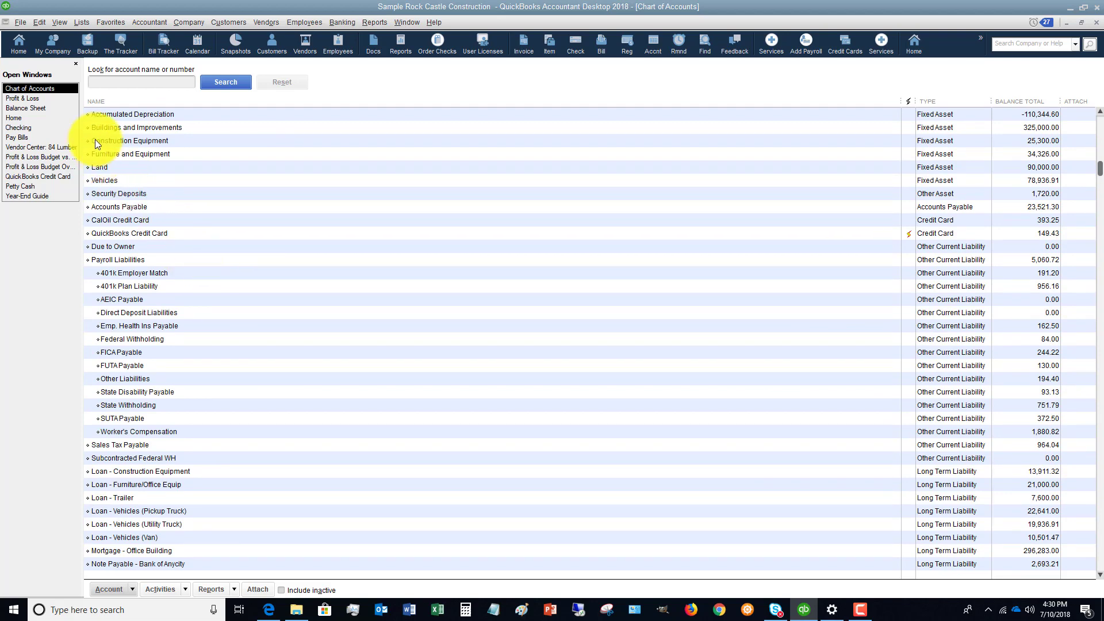
pyautogui.click(29, 99)
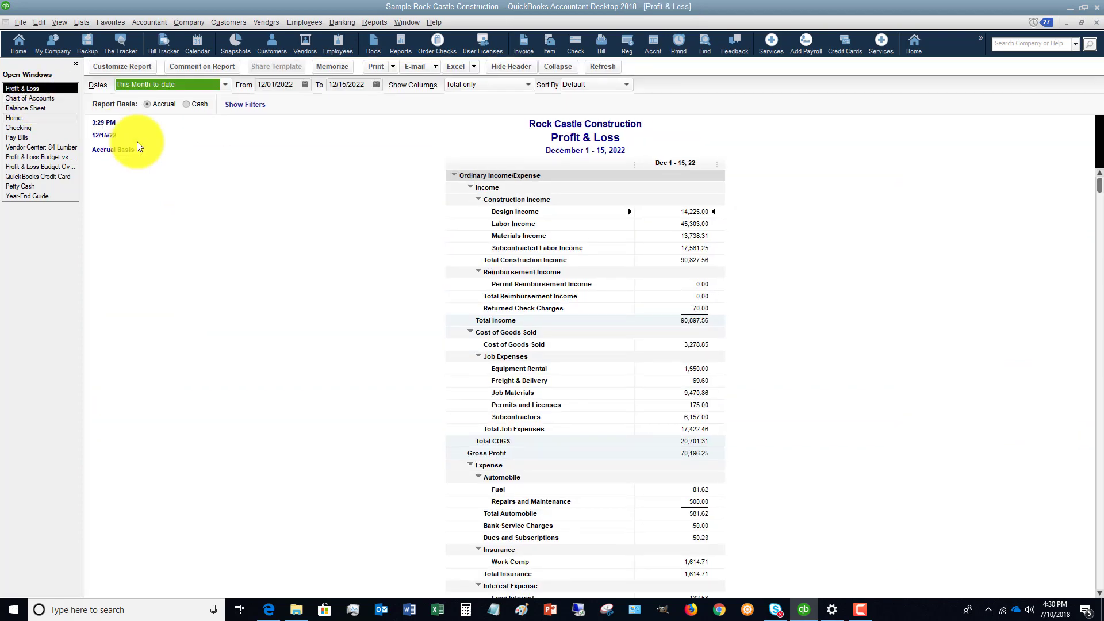
pyautogui.scroll(-2, 466, 248)
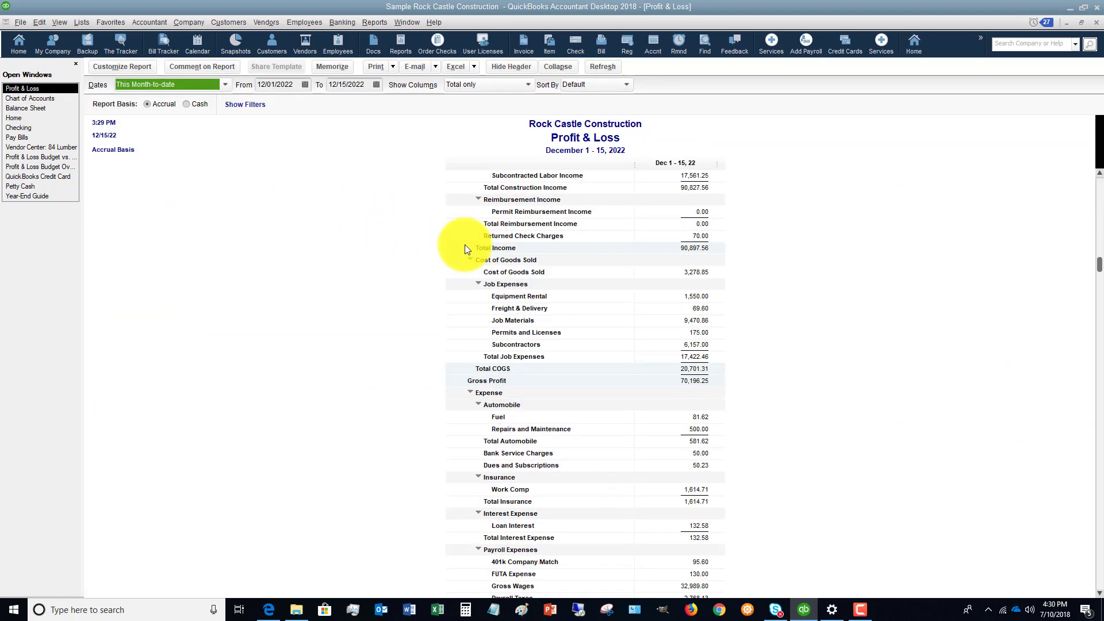
pyautogui.scroll(2, 466, 248)
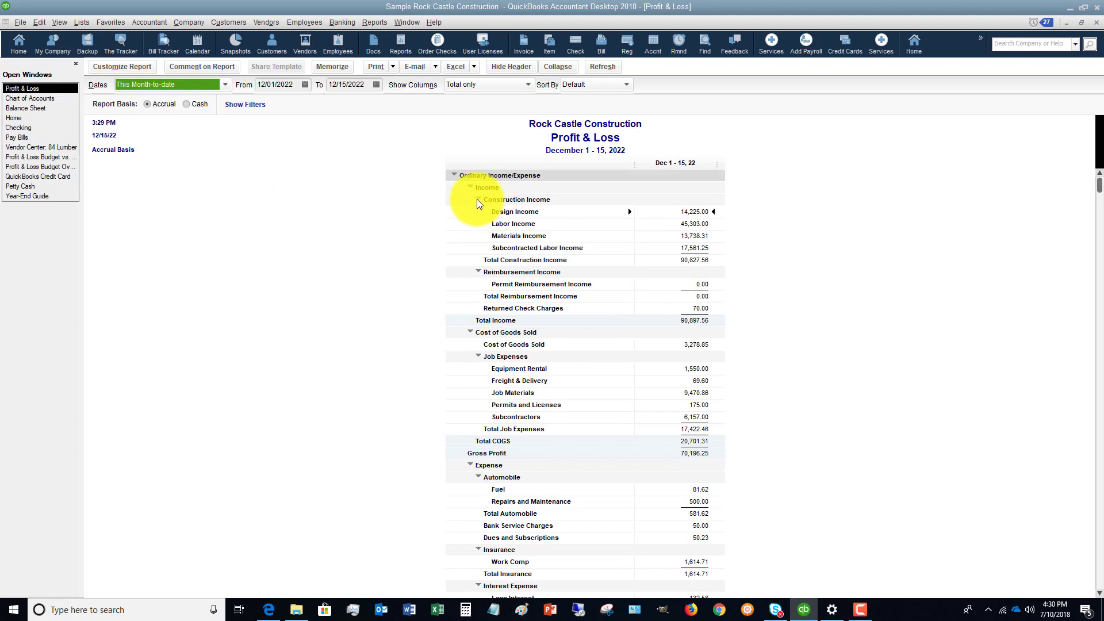
# Step: Collapse the Profit & Loss report, and briefly expand and re-collapse the Construction Income and Automobile subaccounts
pyautogui.click(558, 66)
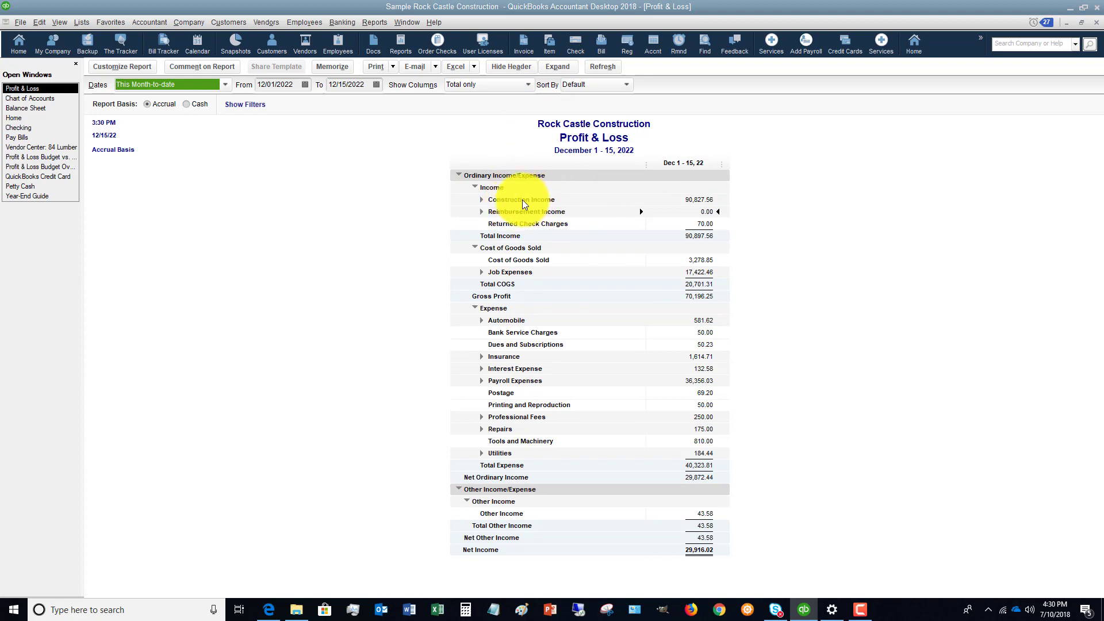
pyautogui.click(481, 201)
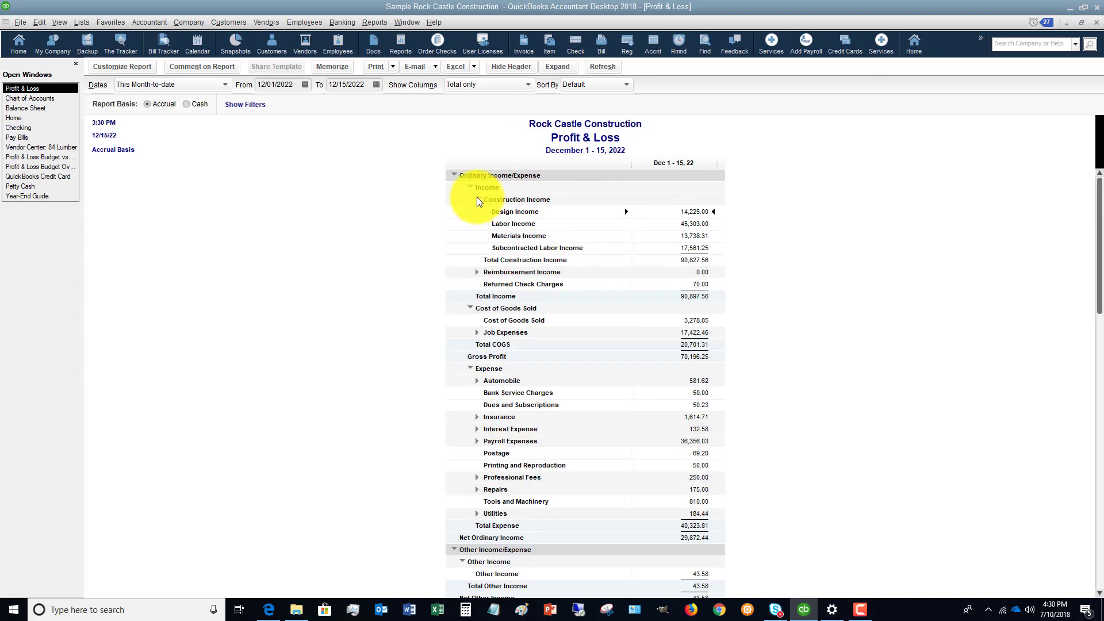
pyautogui.click(478, 200)
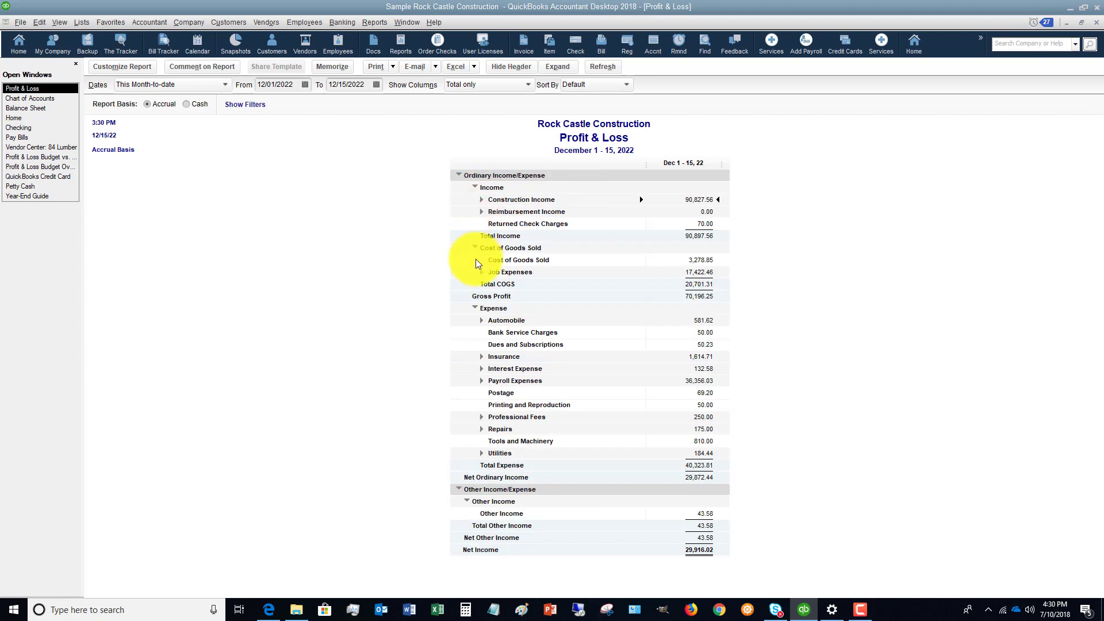
pyautogui.click(481, 323)
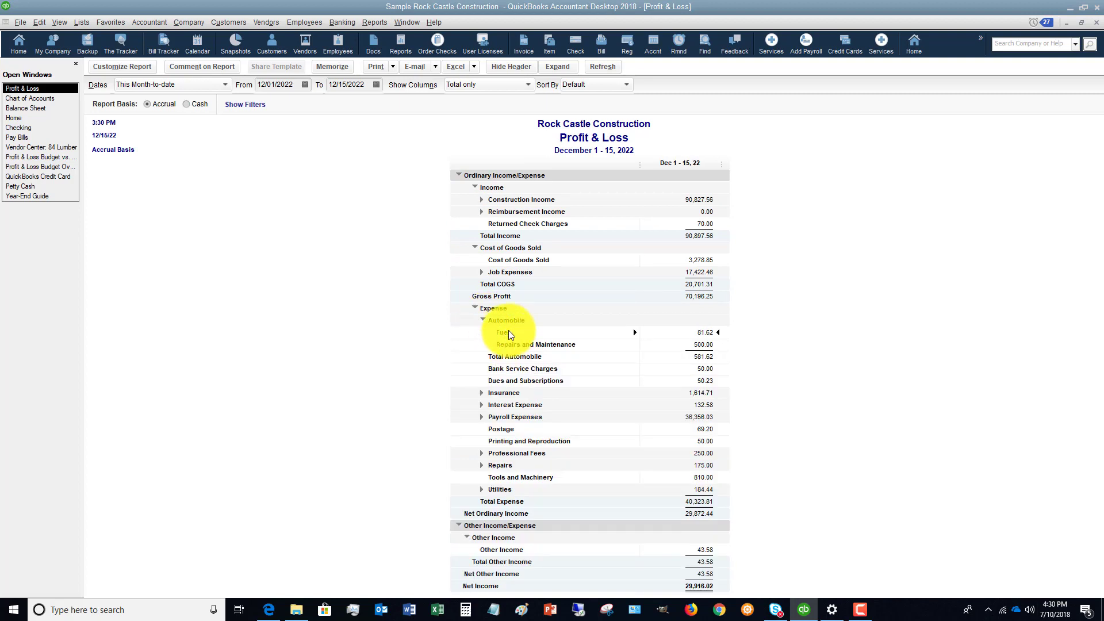
pyautogui.click(482, 321)
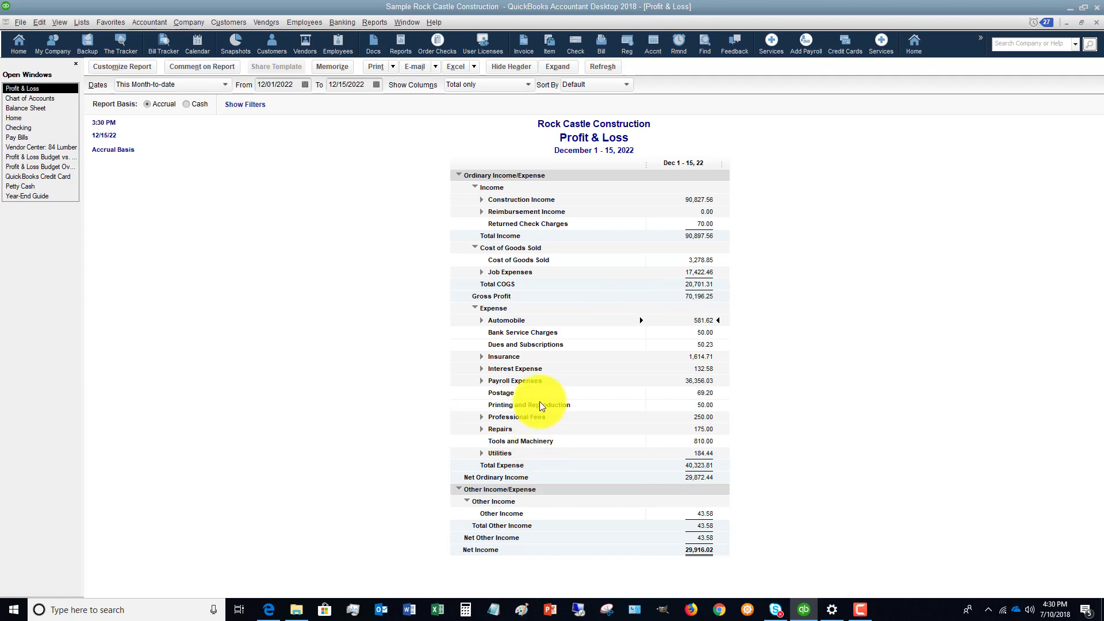
# Step: Go back to the Chart of Accounts and view the Payroll Liabilities account with its subaccounts
pyautogui.click(47, 99)
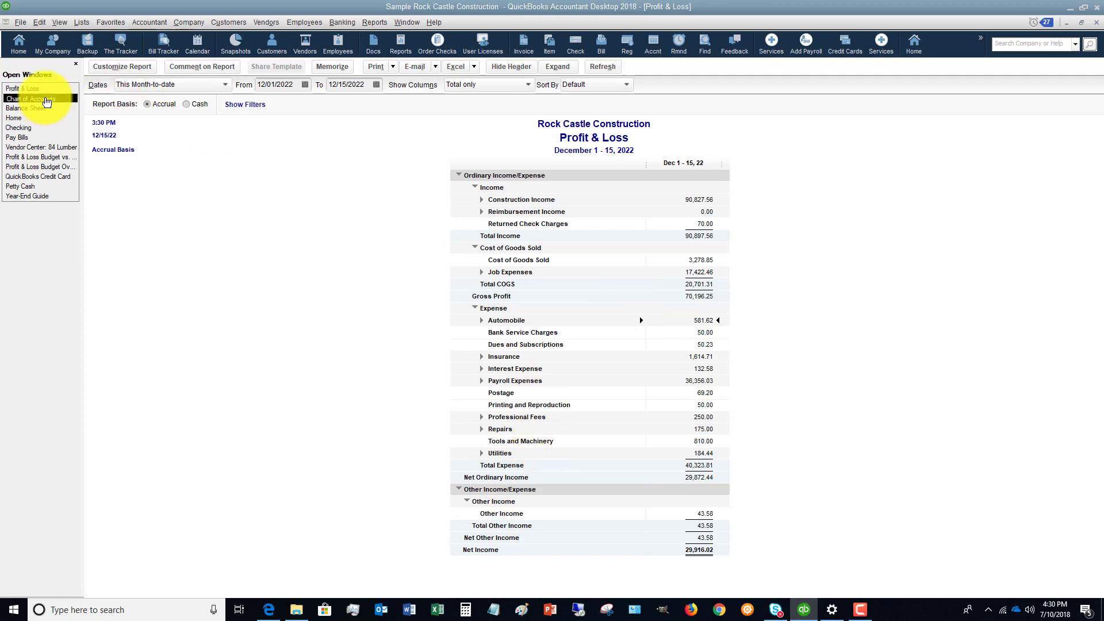
pyautogui.scroll(2, 249, 169)
pyautogui.scroll(-1, 249, 169)
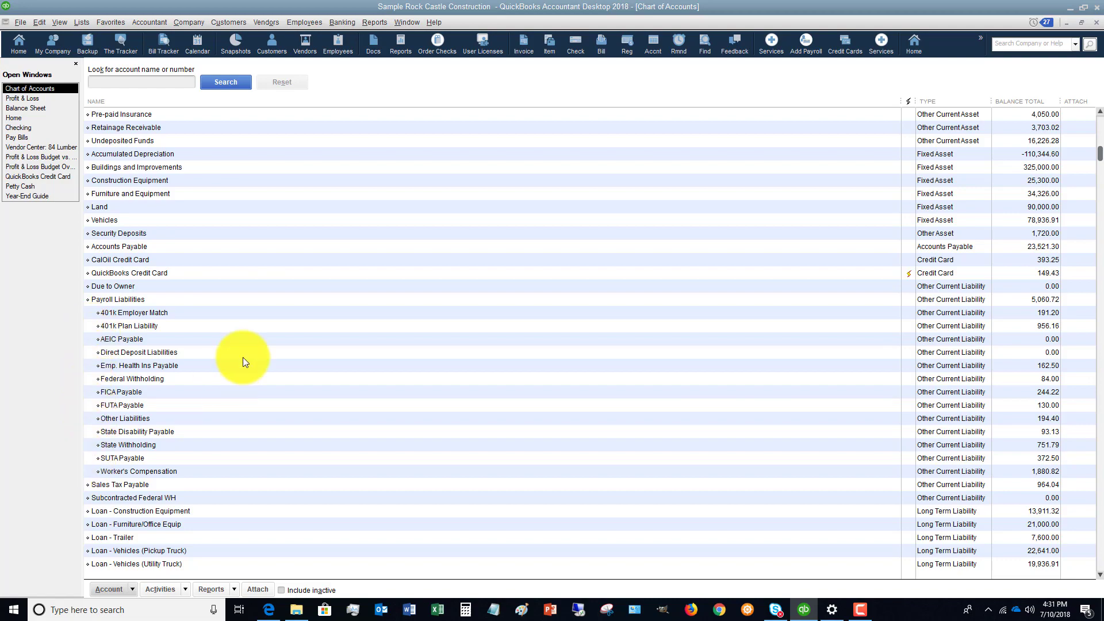
# Step: Look through the income, cost of goods sold and expense accounts with their subaccounts, and return to Payroll Liabilities
pyautogui.scroll(-15, 242, 357)
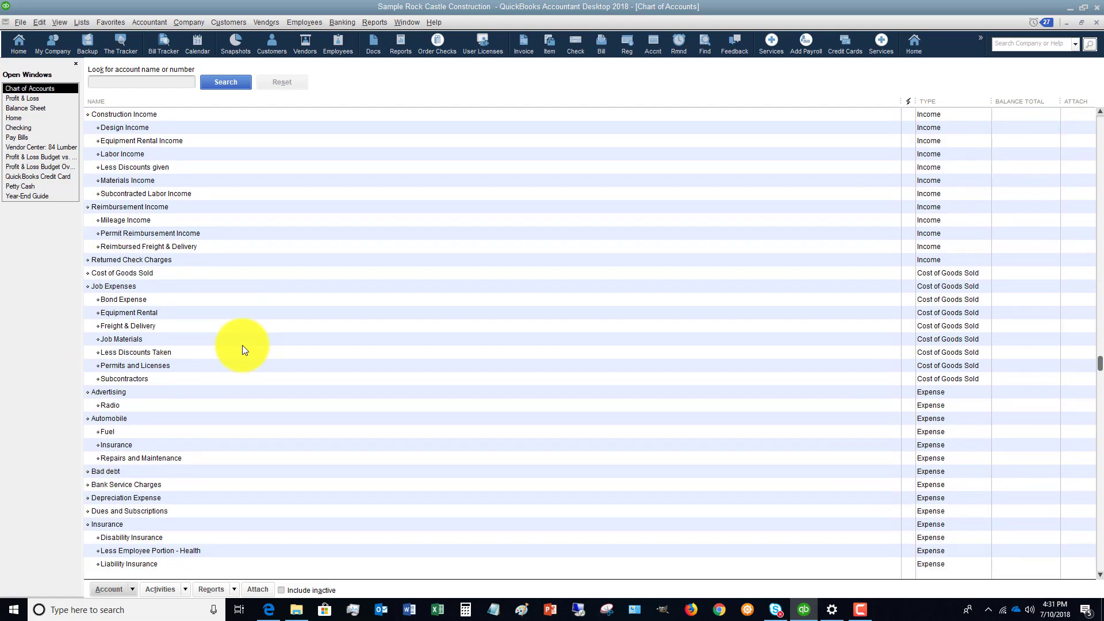
pyautogui.scroll(-1, 243, 349)
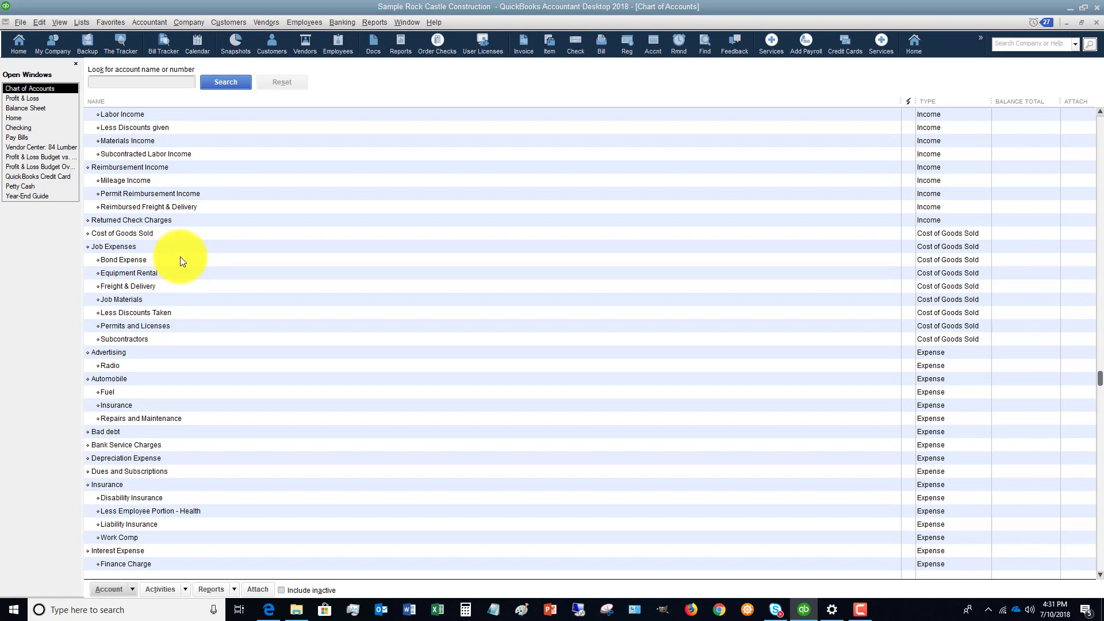
pyautogui.scroll(12, 181, 256)
pyautogui.scroll(3, 180, 254)
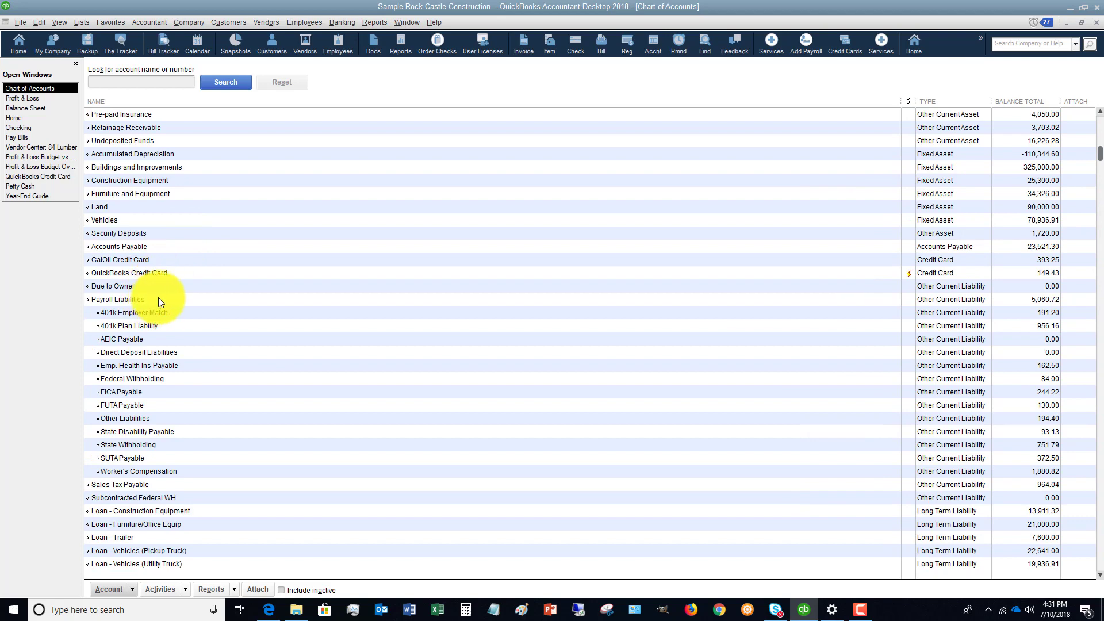
# Step: Open the 401k Employer Match account under Payroll Liabilities for editing, check its subaccount setting, and close it without saving
pyautogui.click(133, 315)
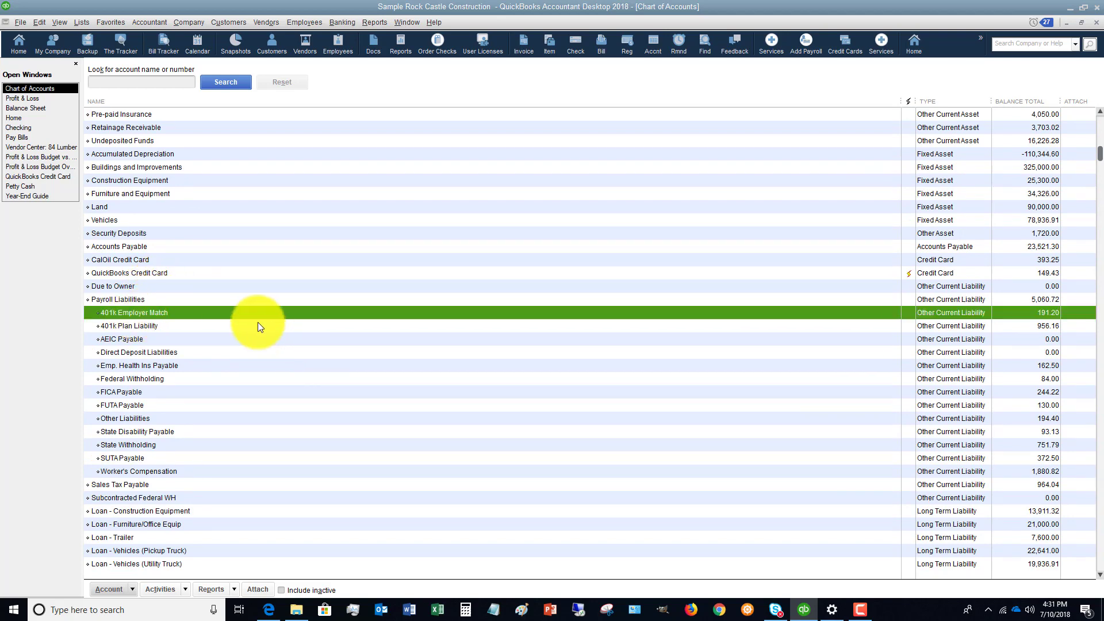
pyautogui.click(128, 302)
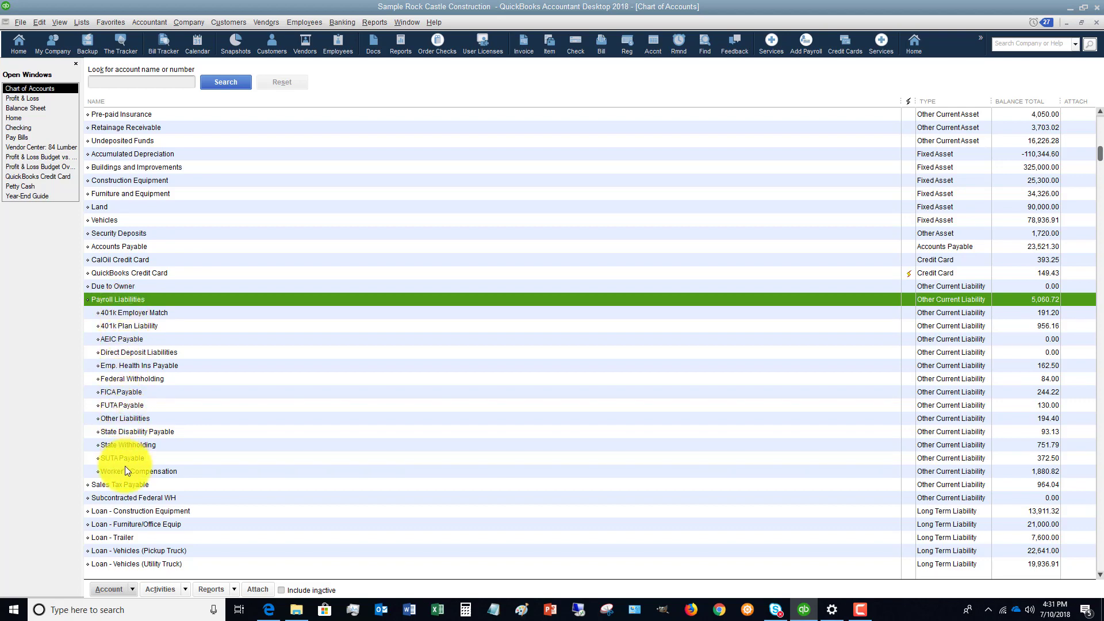
pyautogui.click(176, 314)
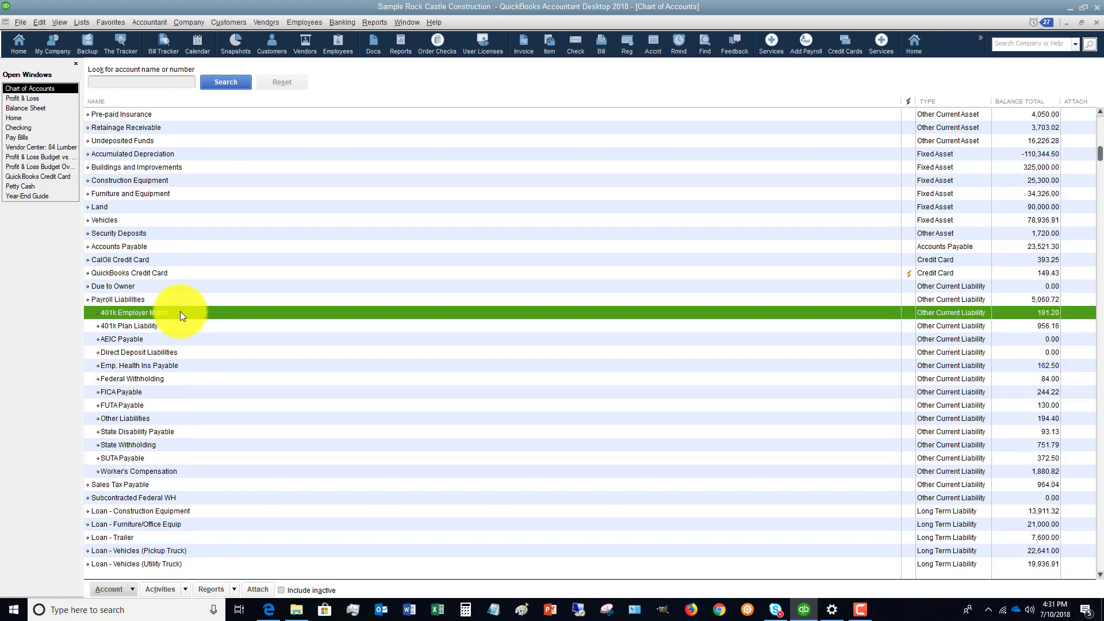
pyautogui.rightClick(180, 312)
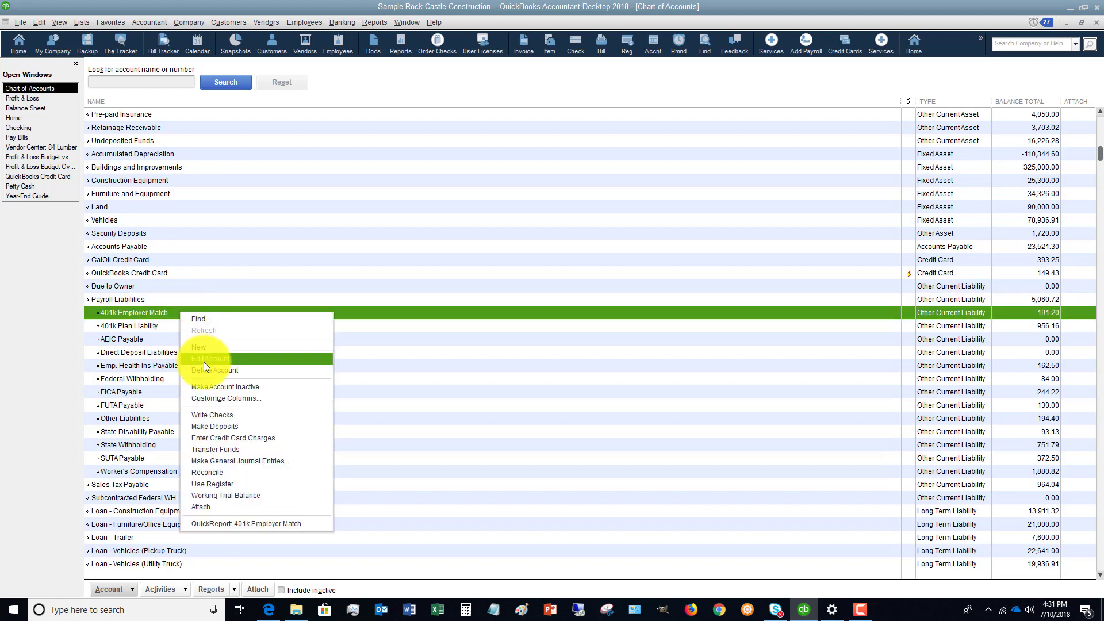
pyautogui.click(203, 359)
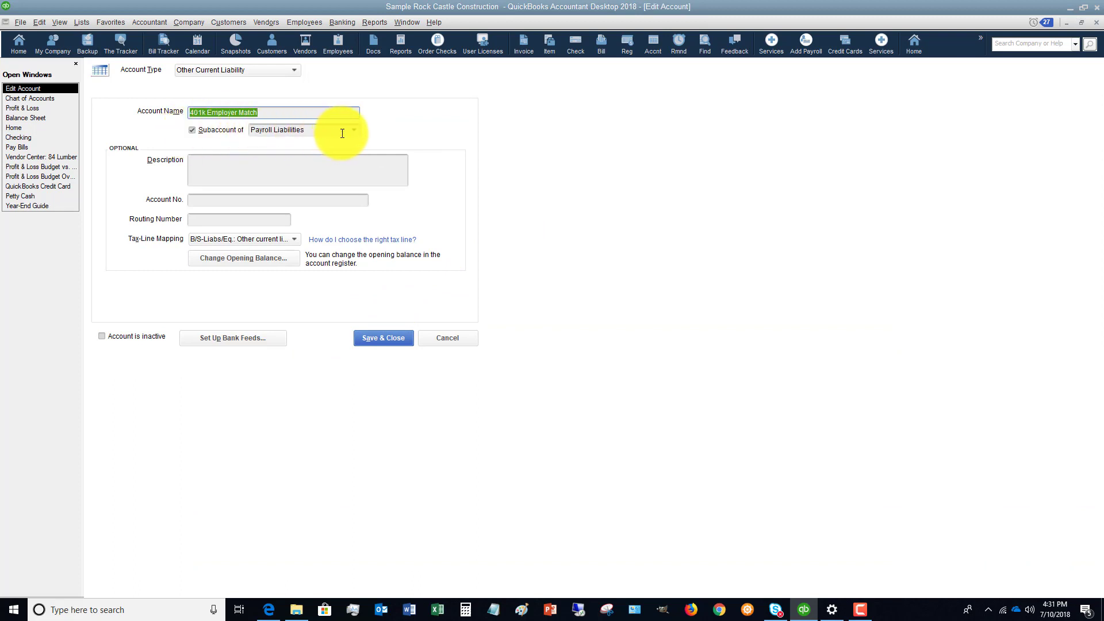
pyautogui.click(442, 340)
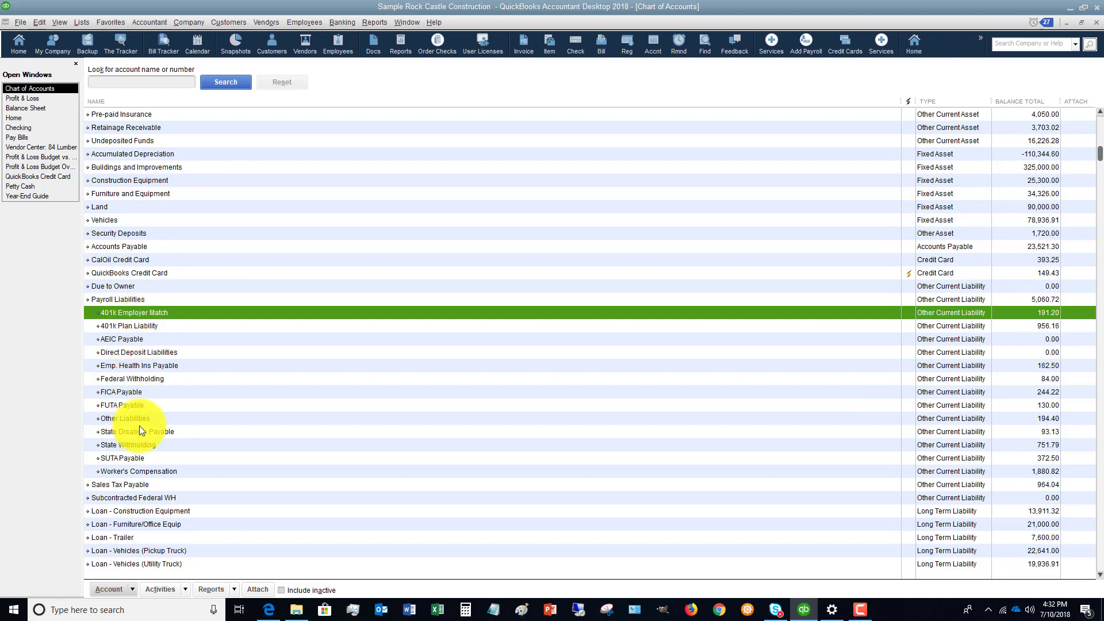
# Step: Review the account list from the liabilities through equity and income, and return to the bank accounts at its beginning
pyautogui.scroll(-6, 219, 303)
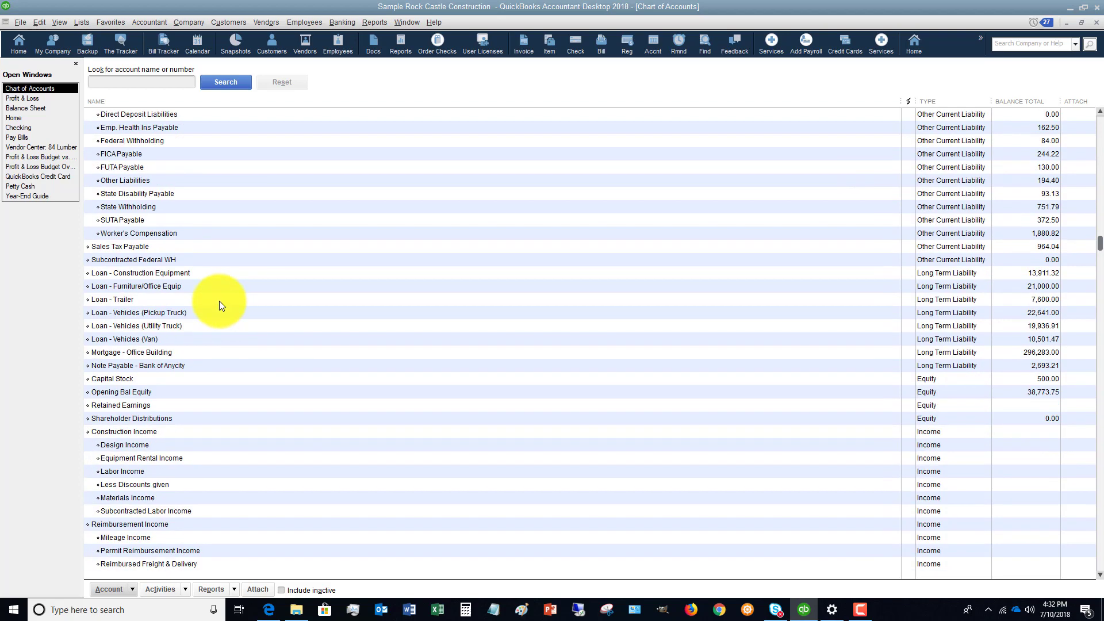
pyautogui.scroll(5, 219, 301)
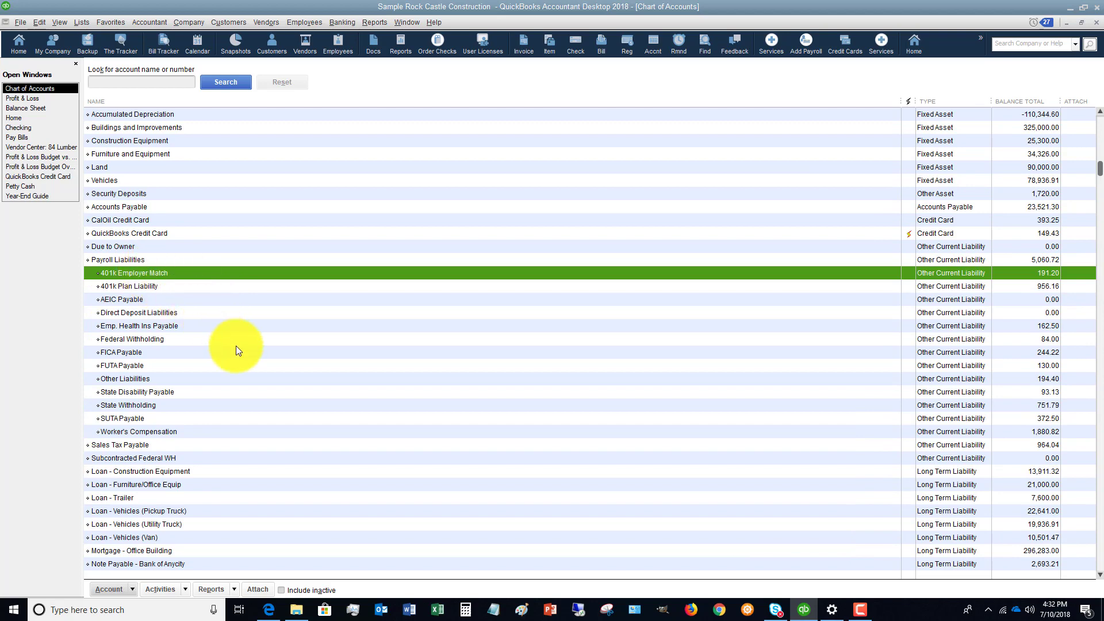
pyautogui.scroll(3, 240, 314)
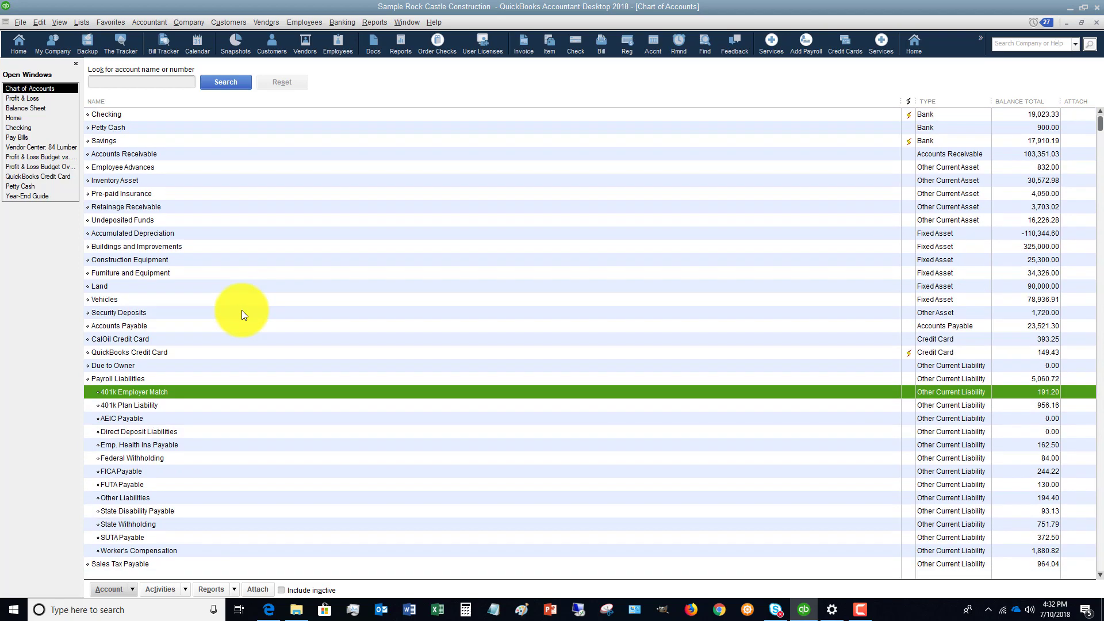